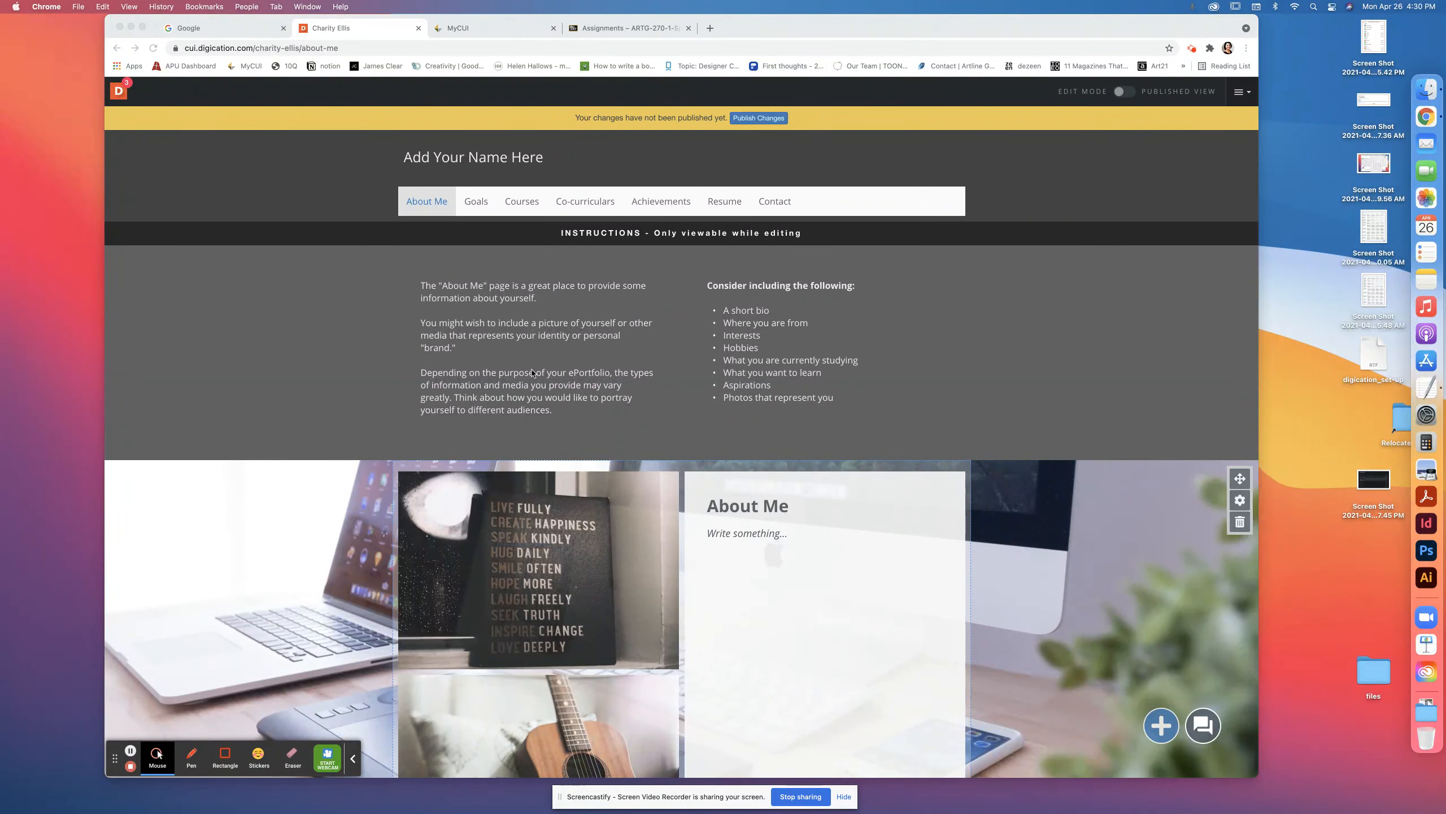
{"action": "scroll", "coordinate": [437, 483], "scroll_direction": "down", "scroll_amount": 3}
{"action": "scroll", "coordinate": [548, 359], "scroll_direction": "up", "scroll_amount": 1}
{"action": "scroll", "coordinate": [547, 360], "scroll_direction": "up", "scroll_amount": 2}
Browse through the Goals, Courses and Co-curriculars pages and land on the Resume page.
{"action": "left_click", "coordinate": [472, 201]}
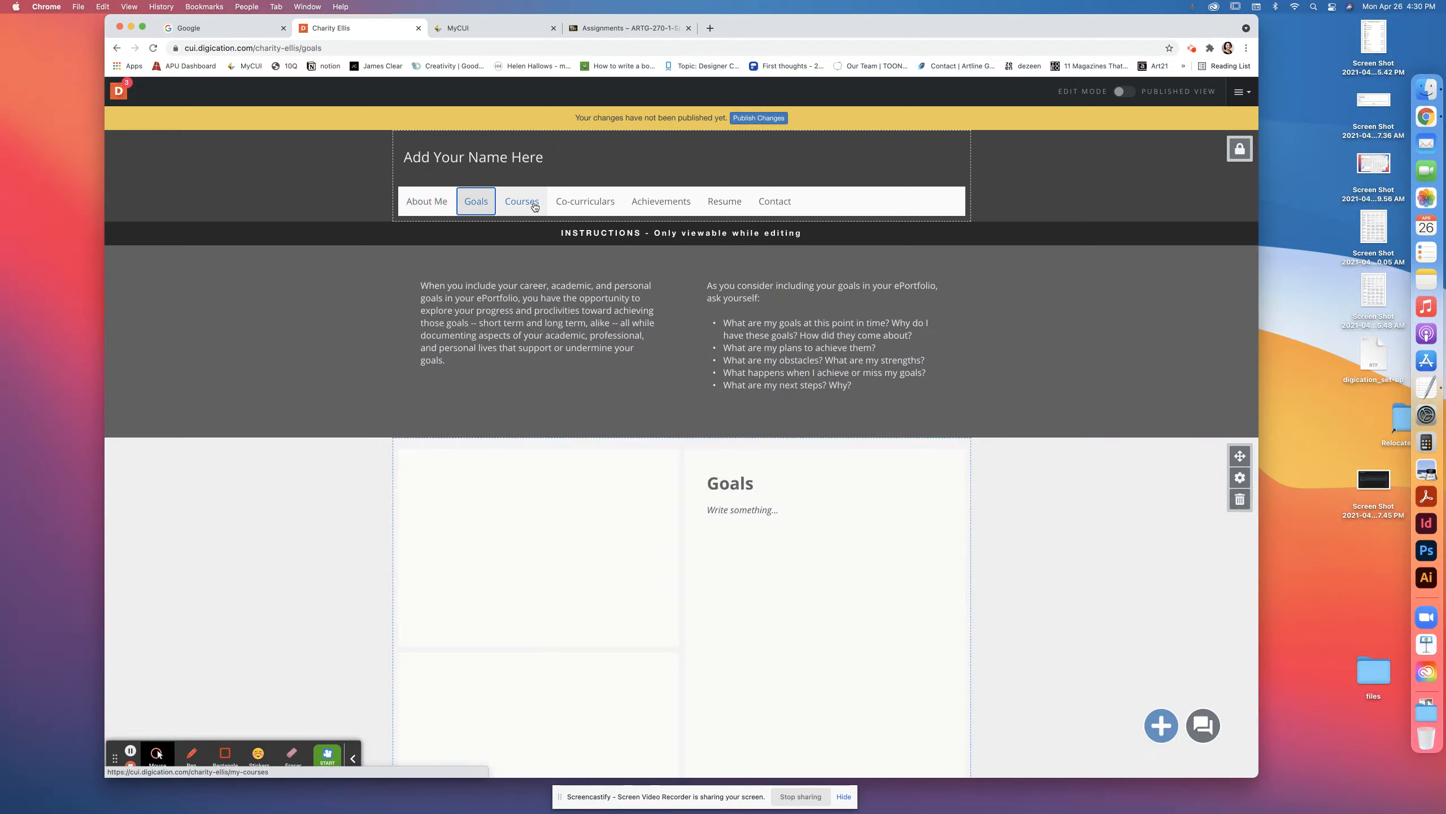
{"action": "left_click", "coordinate": [525, 203]}
{"action": "left_click", "coordinate": [661, 201]}
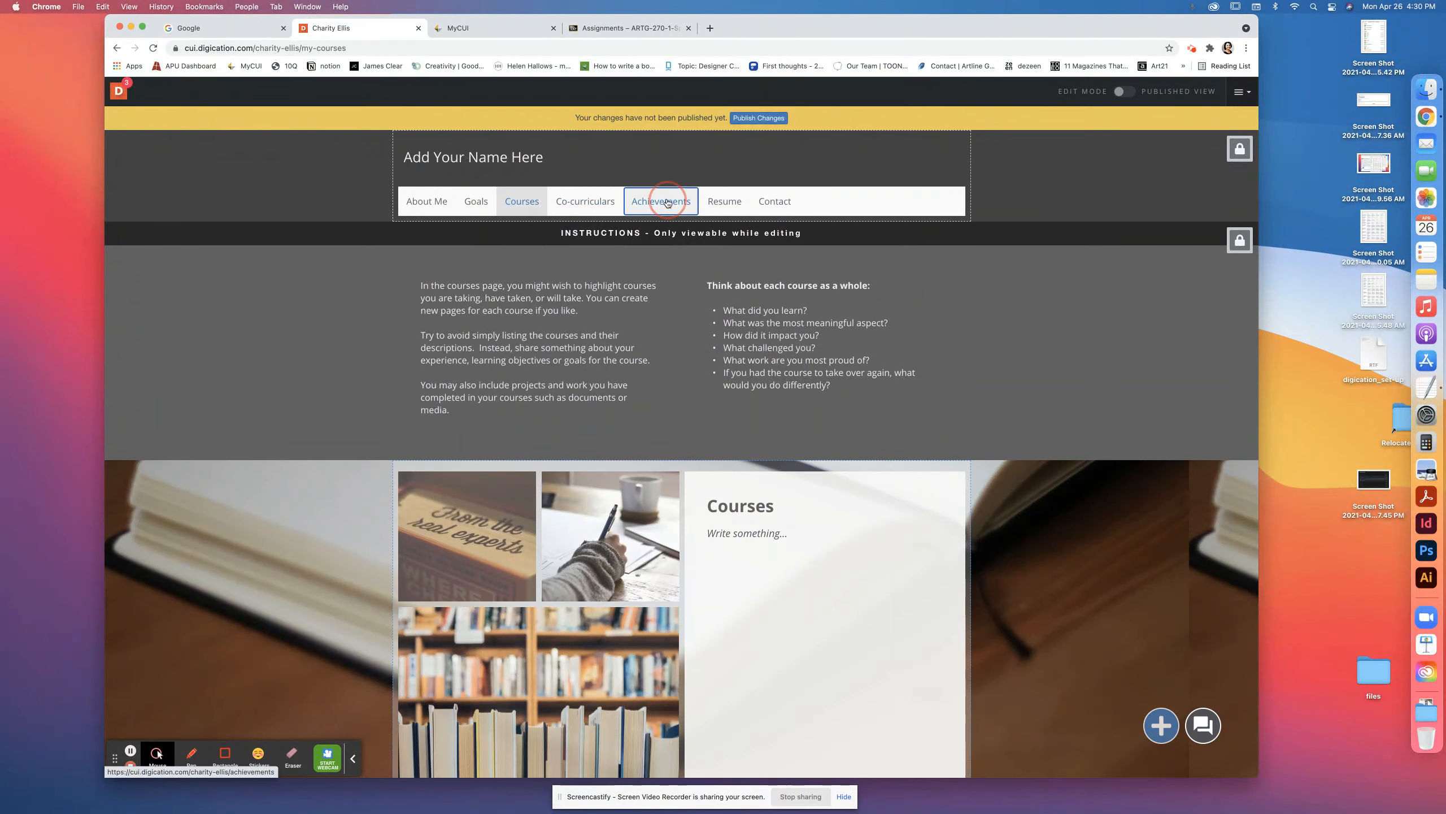
{"action": "left_click", "coordinate": [590, 201]}
{"action": "left_click", "coordinate": [712, 205]}
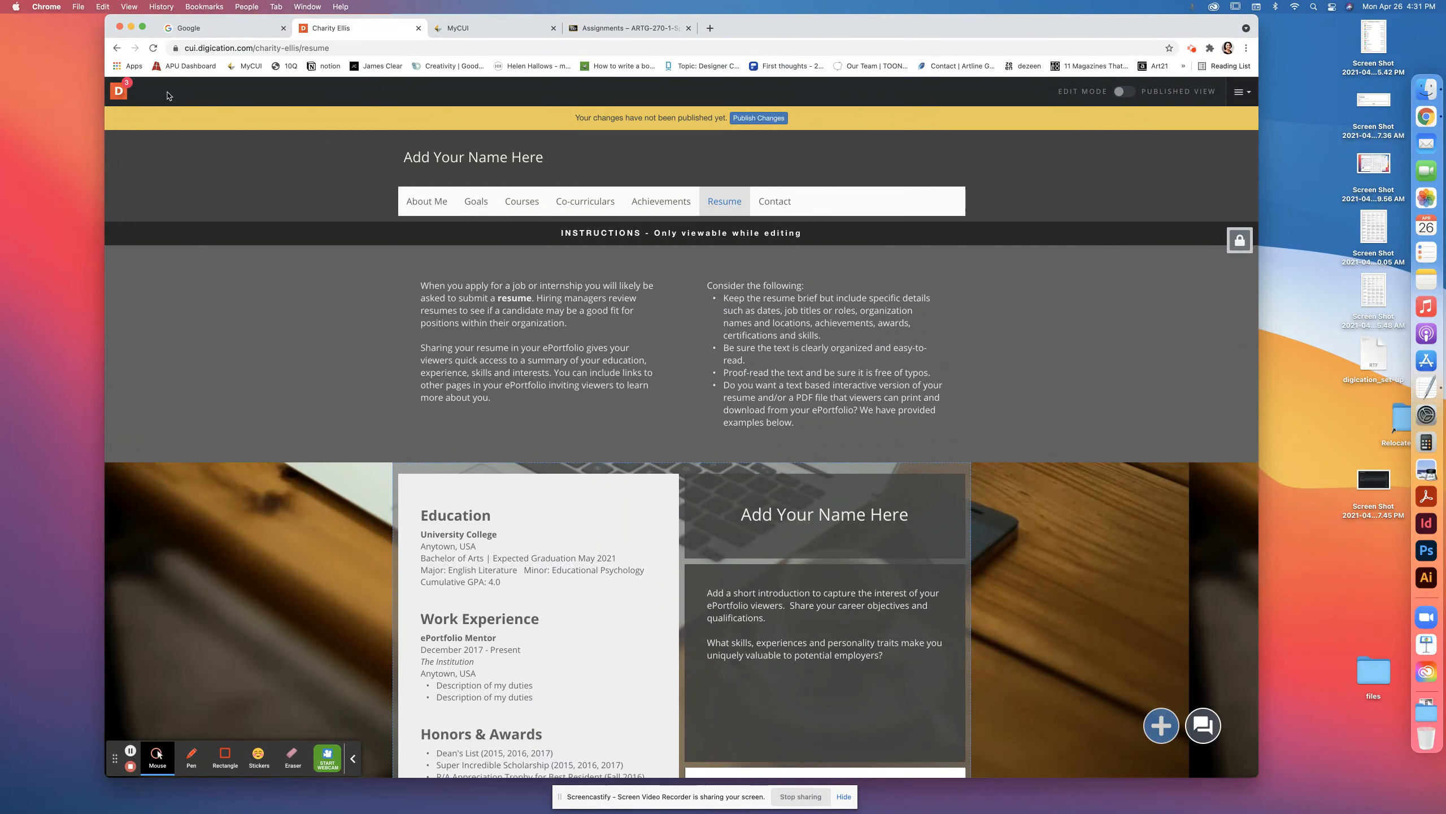
Peek at the account sidebar via the D logo, then focus the header section.
{"action": "left_click", "coordinate": [120, 93]}
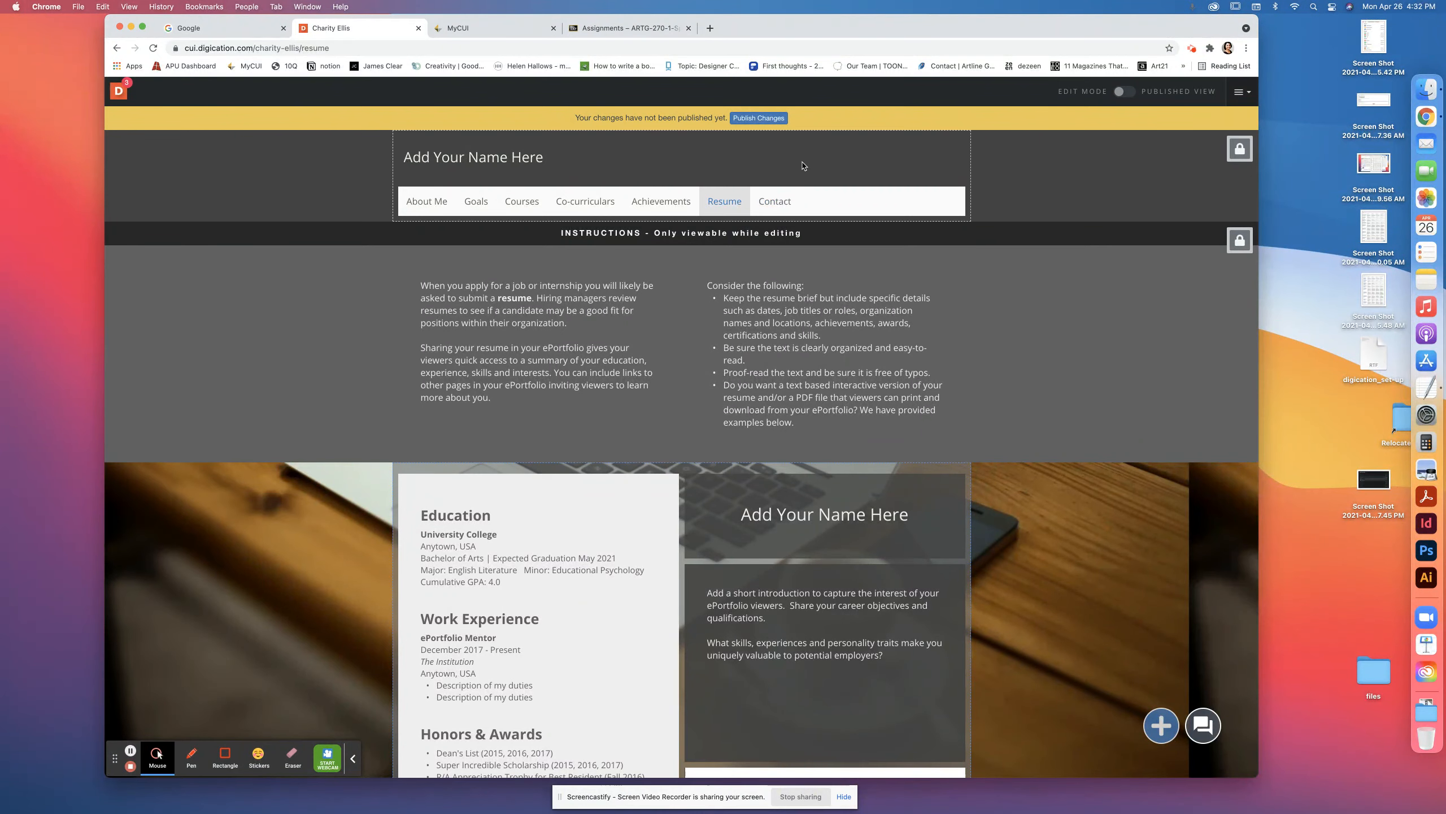
{"action": "left_click", "coordinate": [1001, 168]}
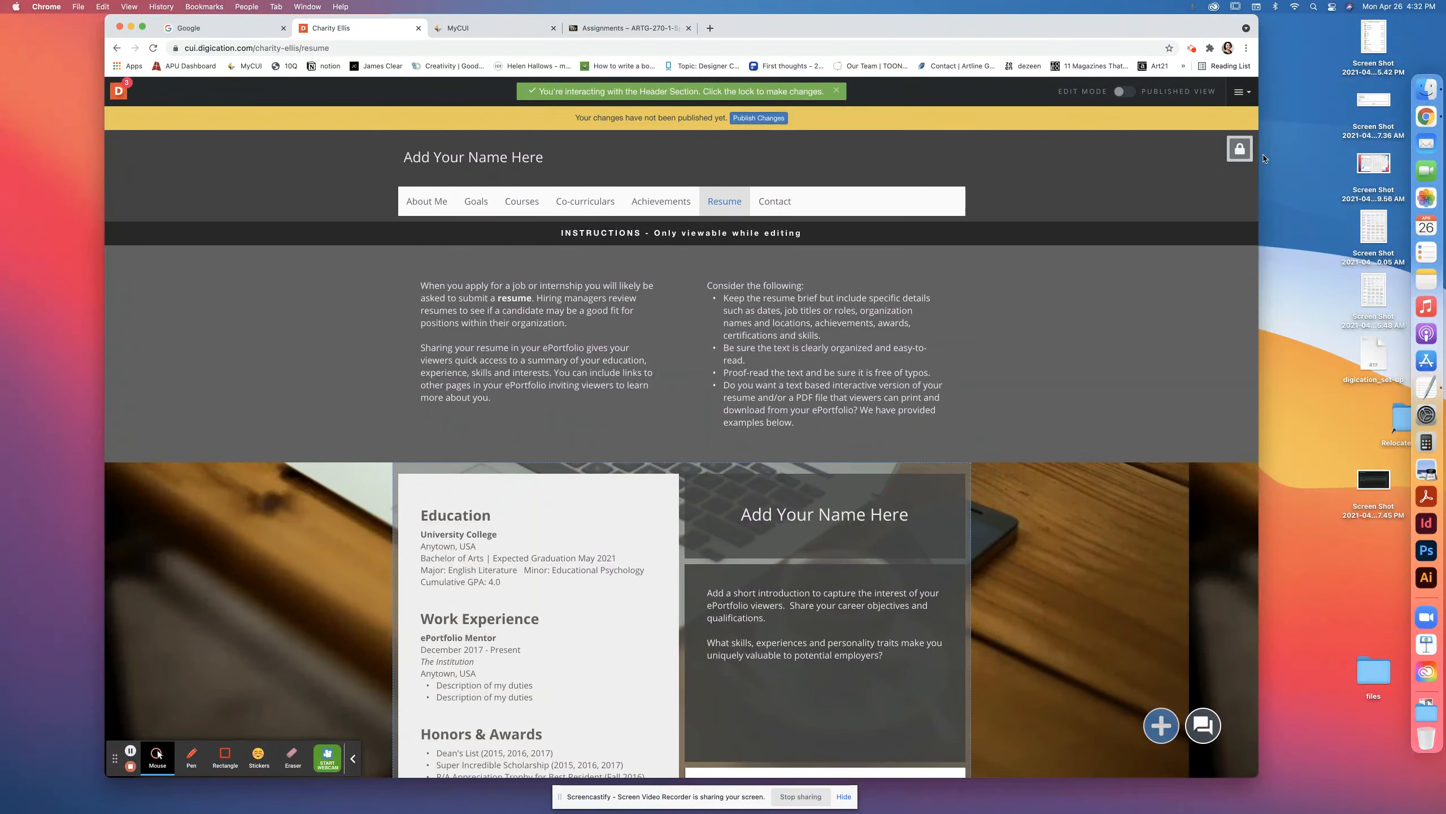
Unlock the header section, review its Section Settings and select the page navigation bar.
{"action": "left_click", "coordinate": [1240, 150]}
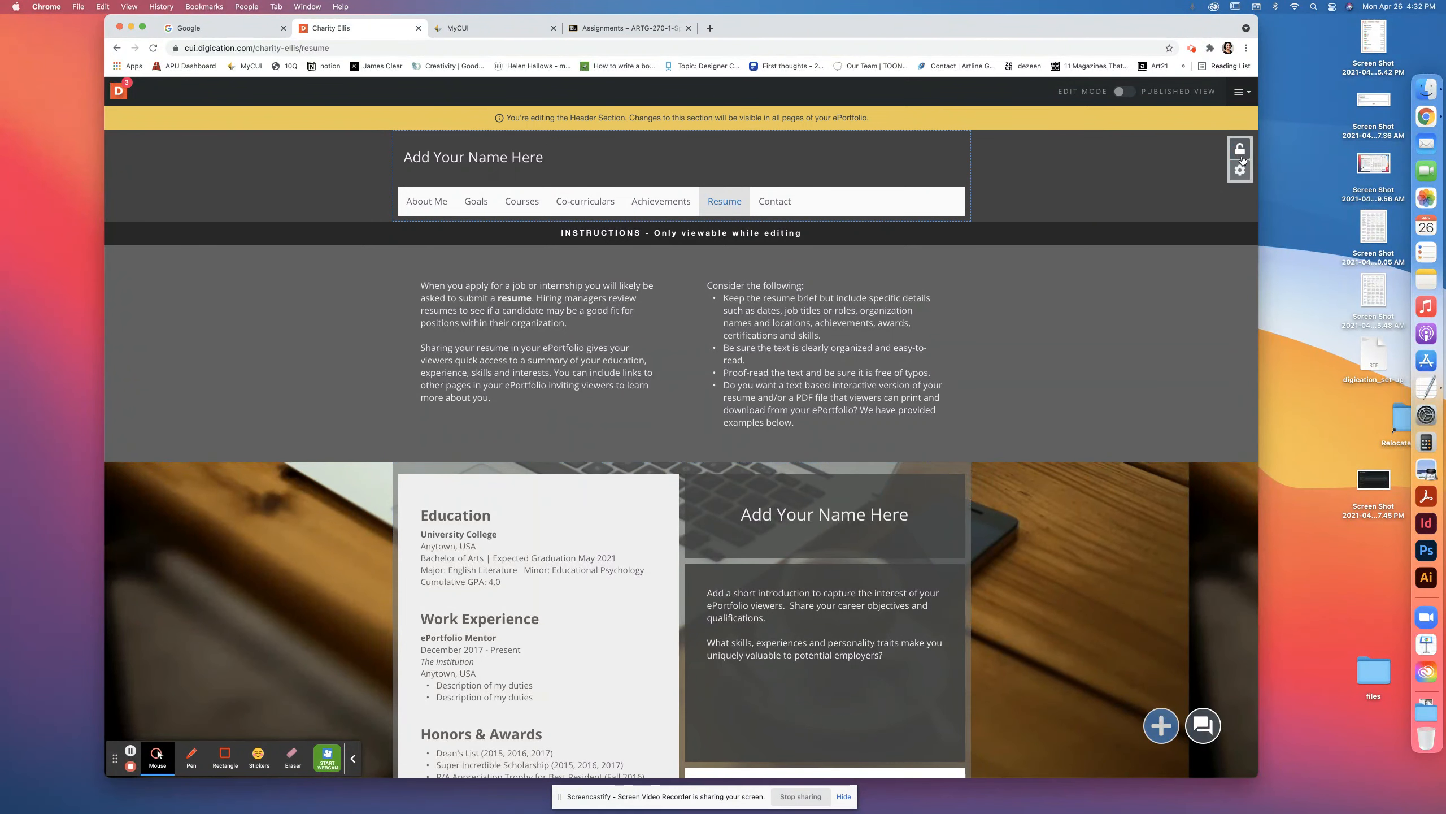
{"action": "left_click", "coordinate": [1240, 172]}
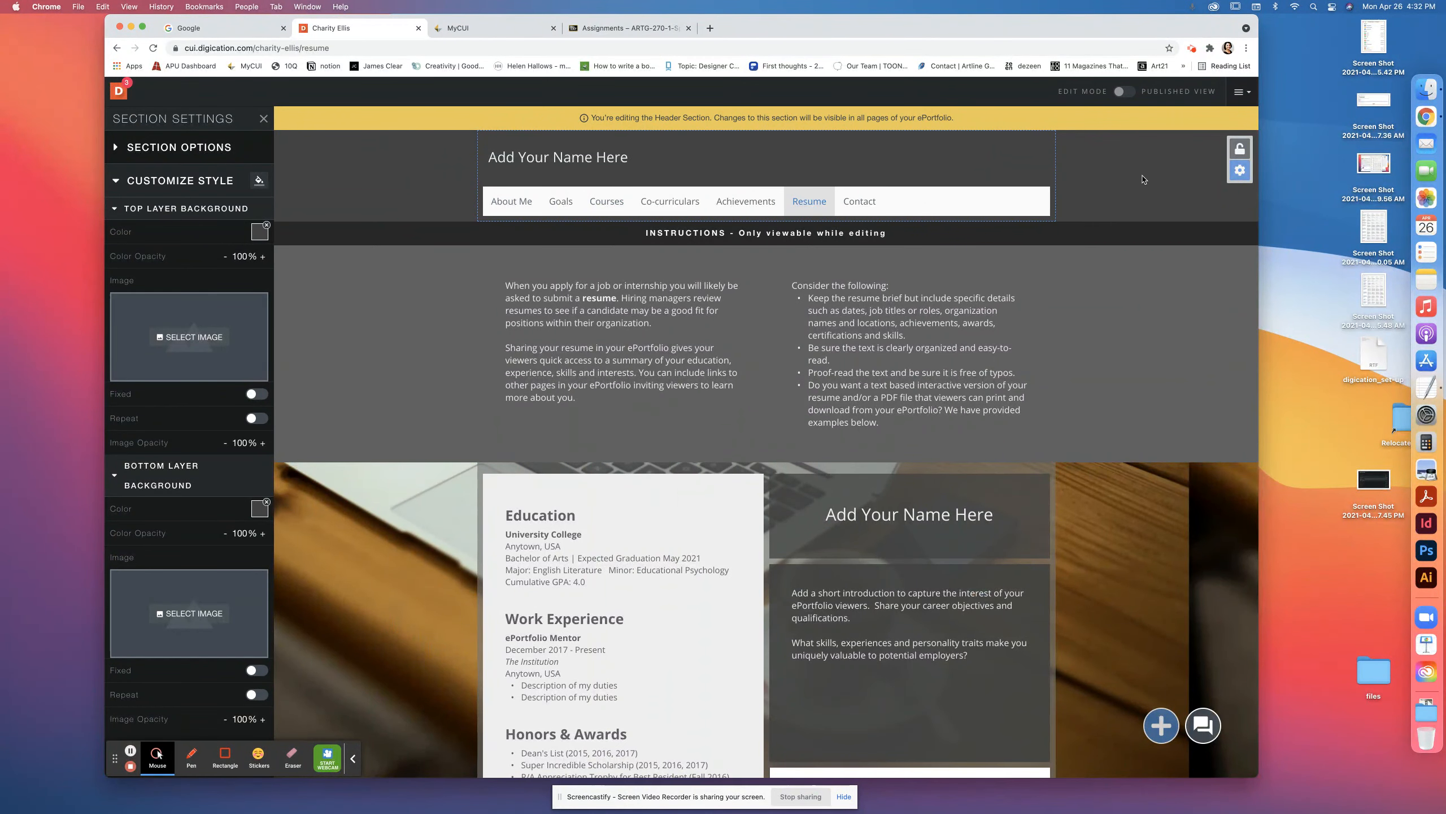
{"action": "left_click", "coordinate": [1144, 179]}
{"action": "left_click", "coordinate": [1239, 171]}
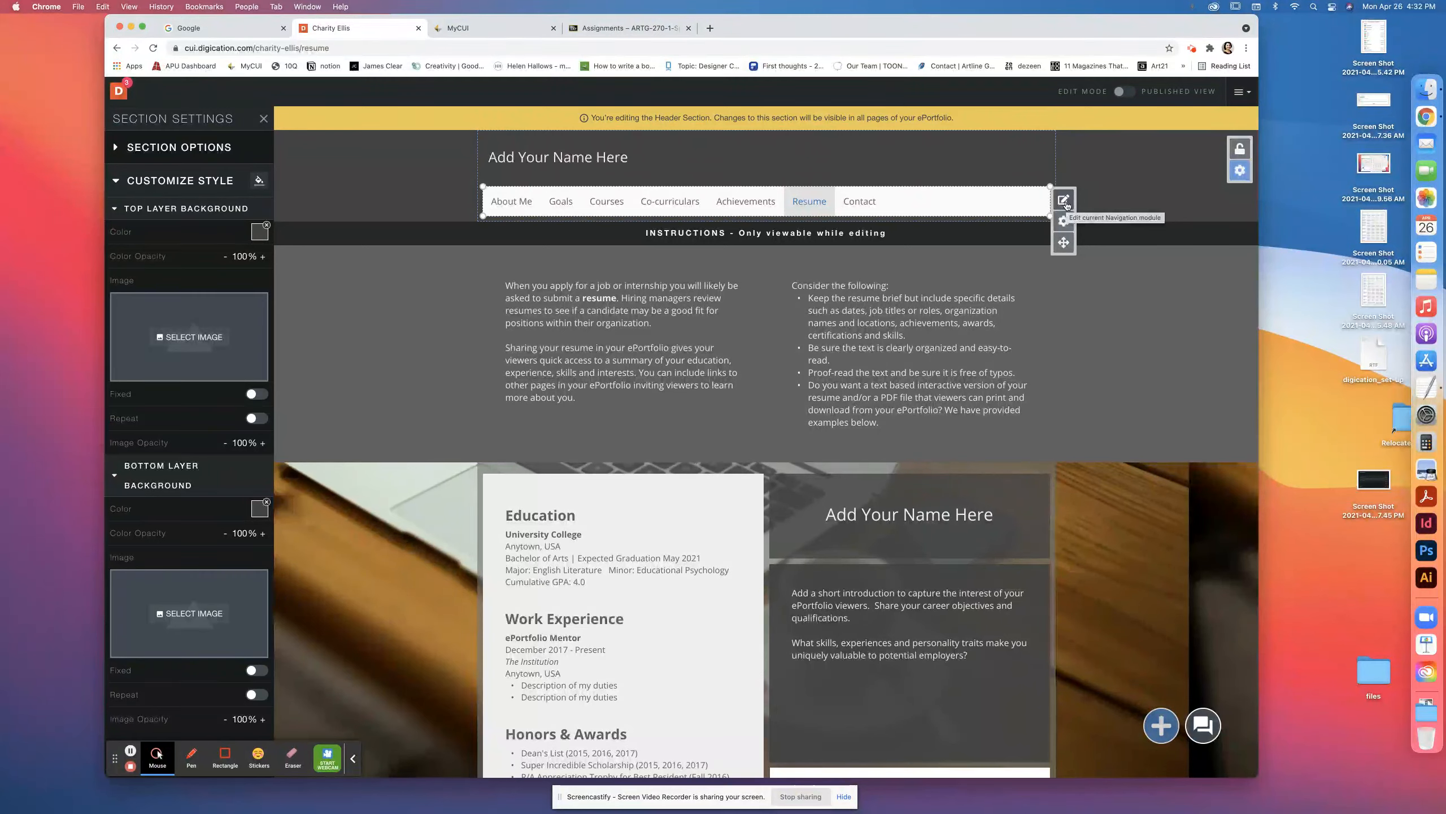
{"action": "left_click", "coordinate": [1066, 204]}
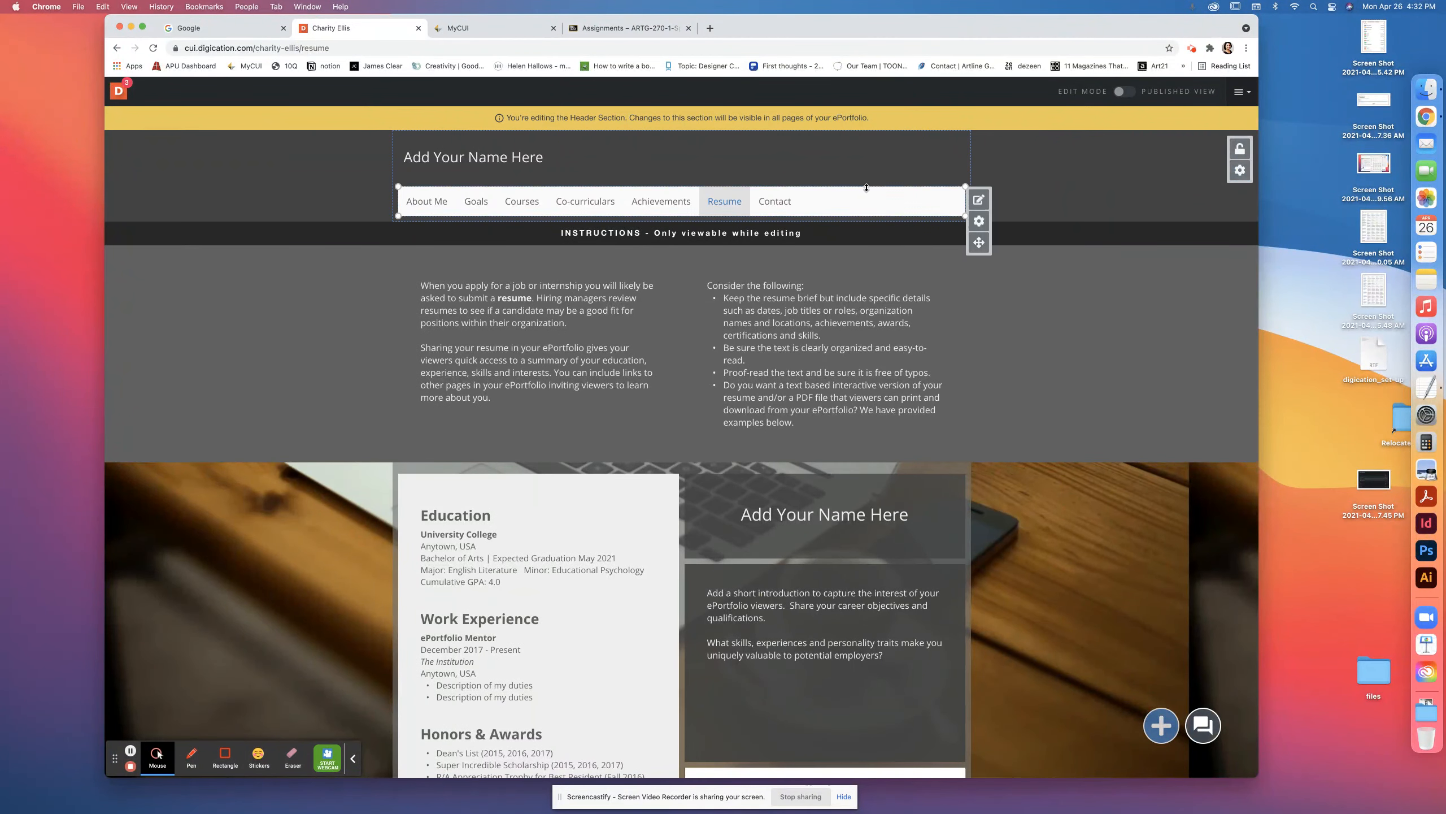
{"action": "left_click", "coordinate": [977, 206]}
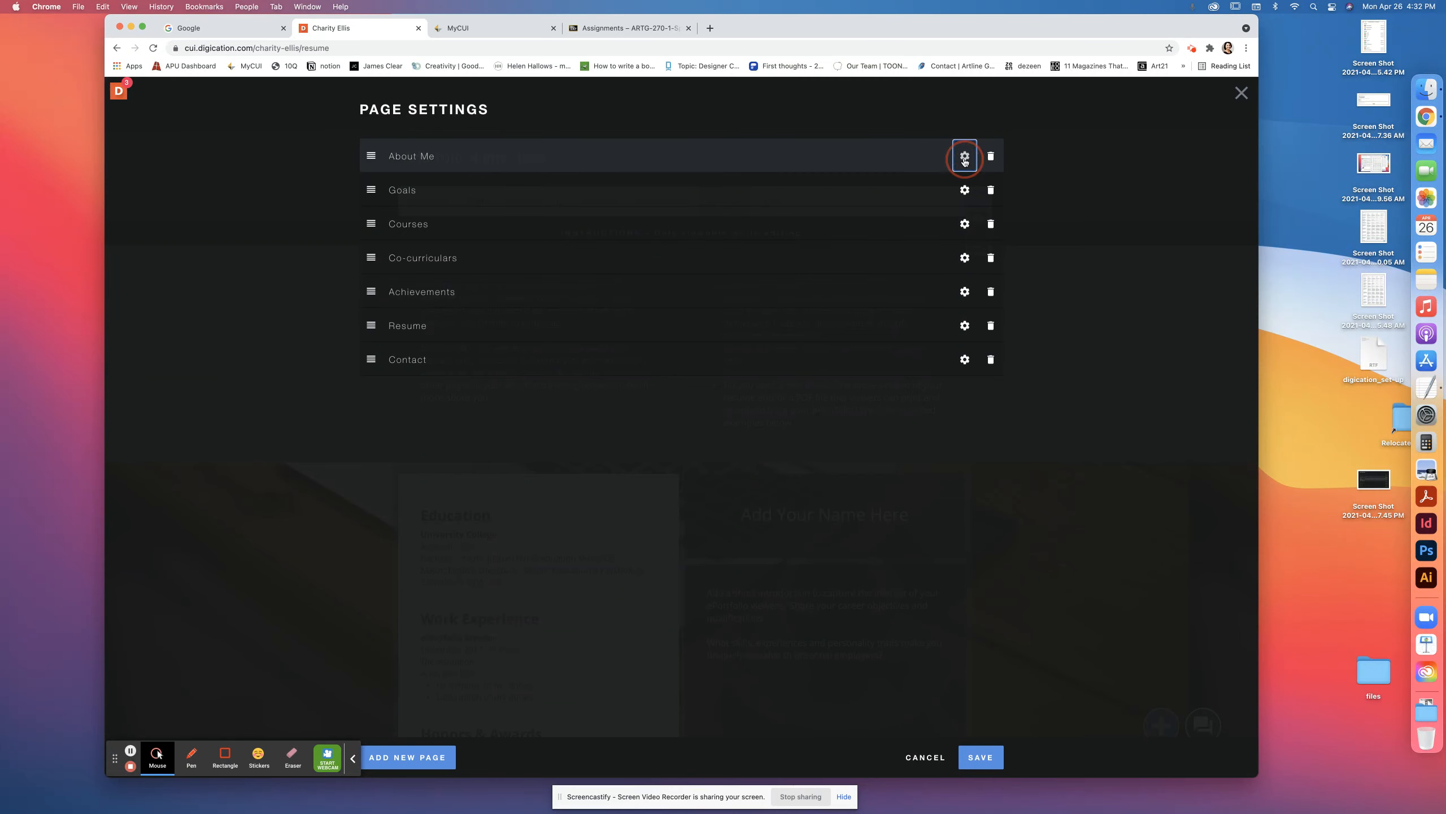
{"action": "left_click", "coordinate": [964, 157]}
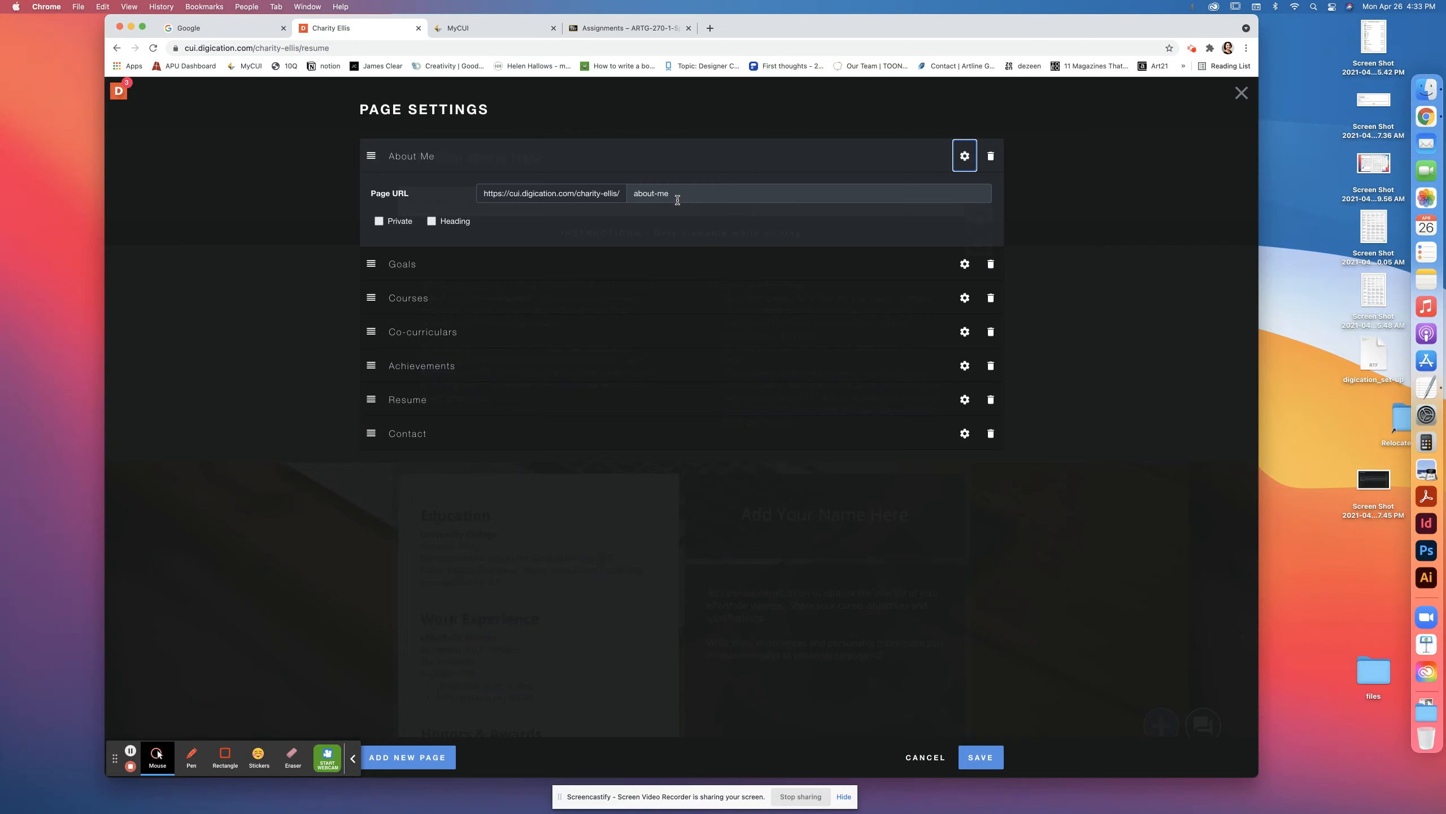
{"action": "left_click", "coordinate": [1109, 268]}
{"action": "left_click", "coordinate": [915, 756]}
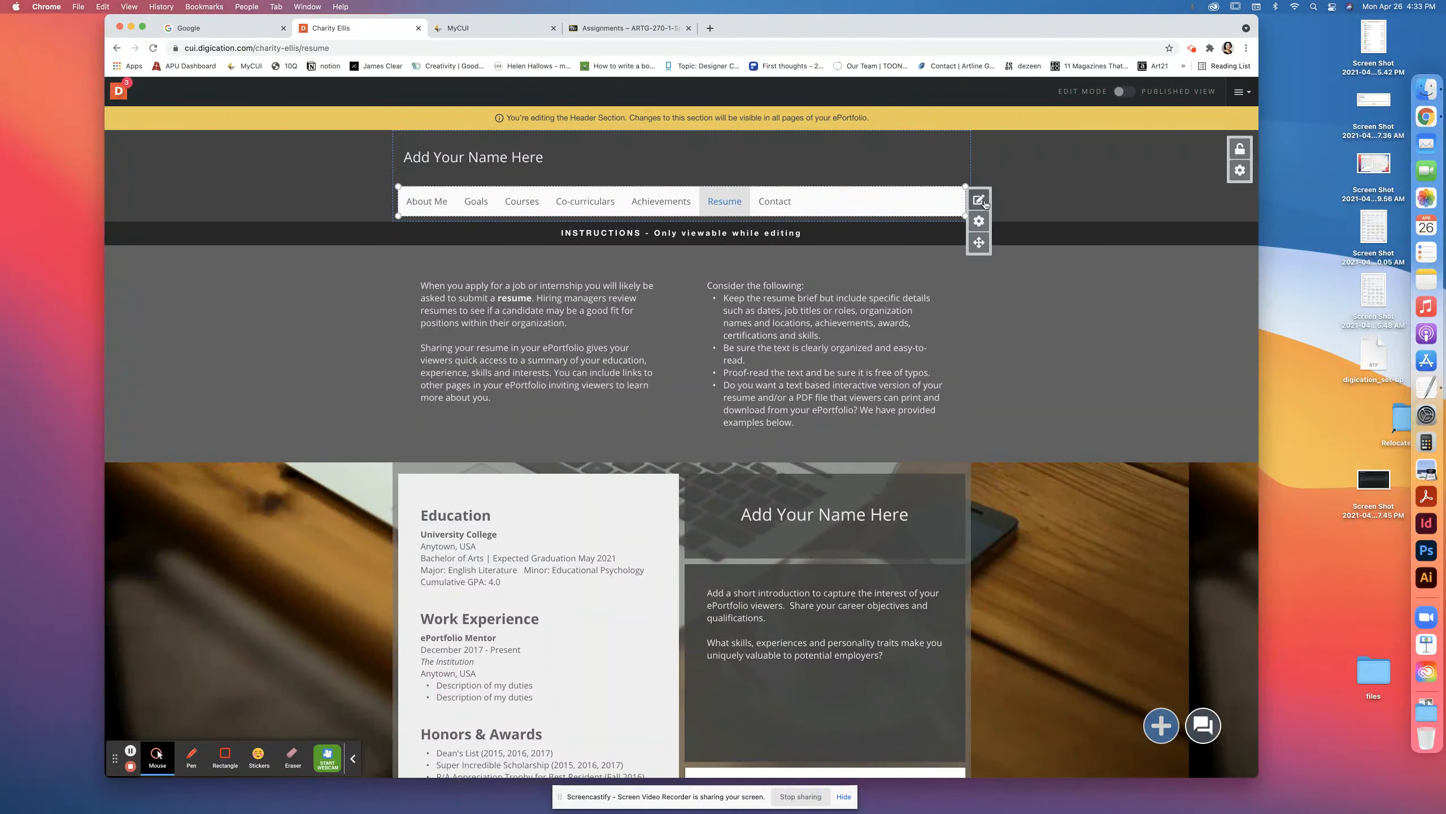
Add a new page named My Work to the page list and begin moving it upward.
{"action": "left_click", "coordinate": [980, 201]}
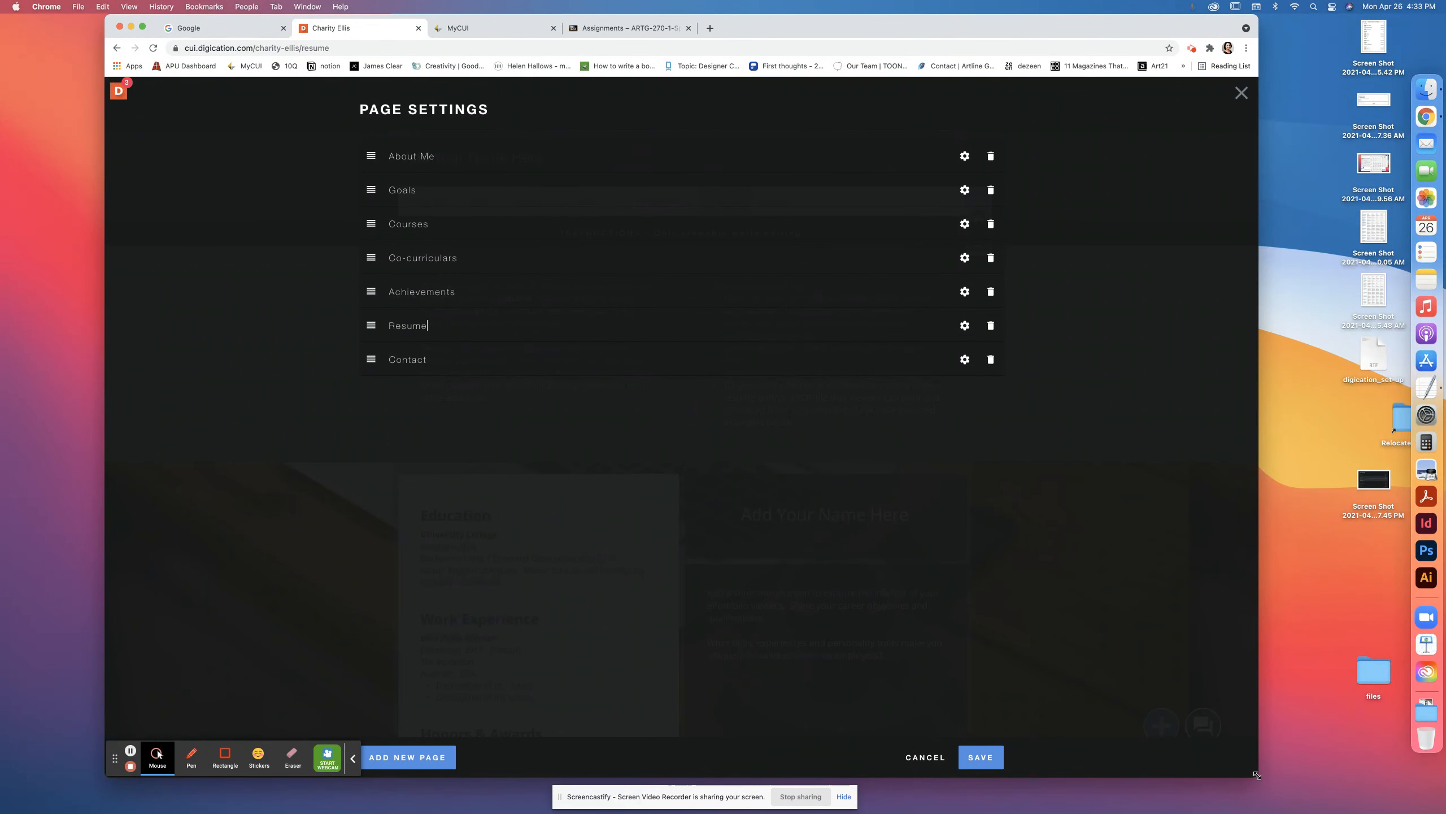
{"action": "mouse_move", "coordinate": [1243, 773]}
{"action": "left_mouse_down"}
{"action": "mouse_move", "coordinate": [1236, 714]}
{"action": "mouse_move", "coordinate": [1323, 796]}
{"action": "left_mouse_up"}
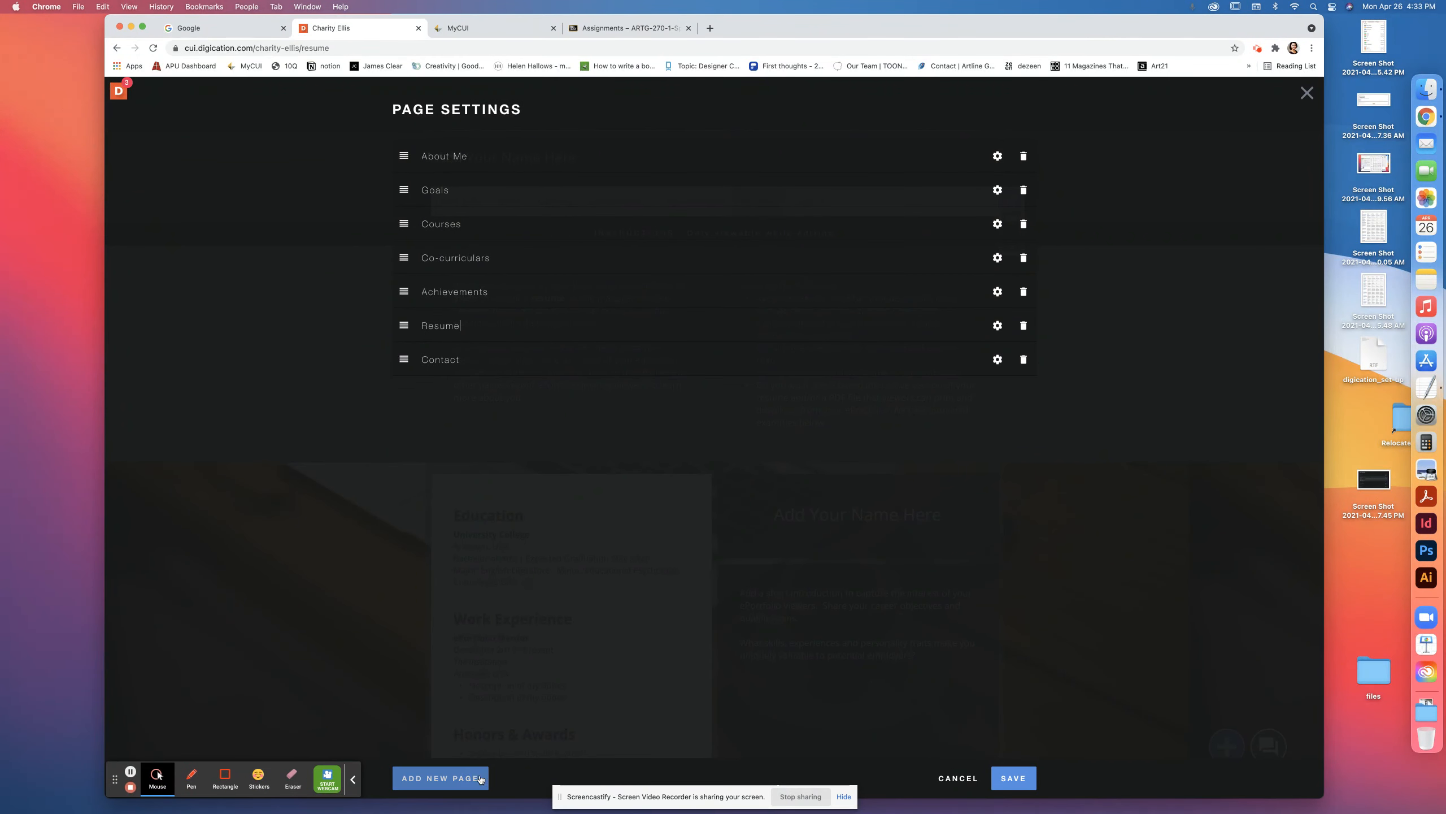
{"action": "left_click", "coordinate": [469, 778]}
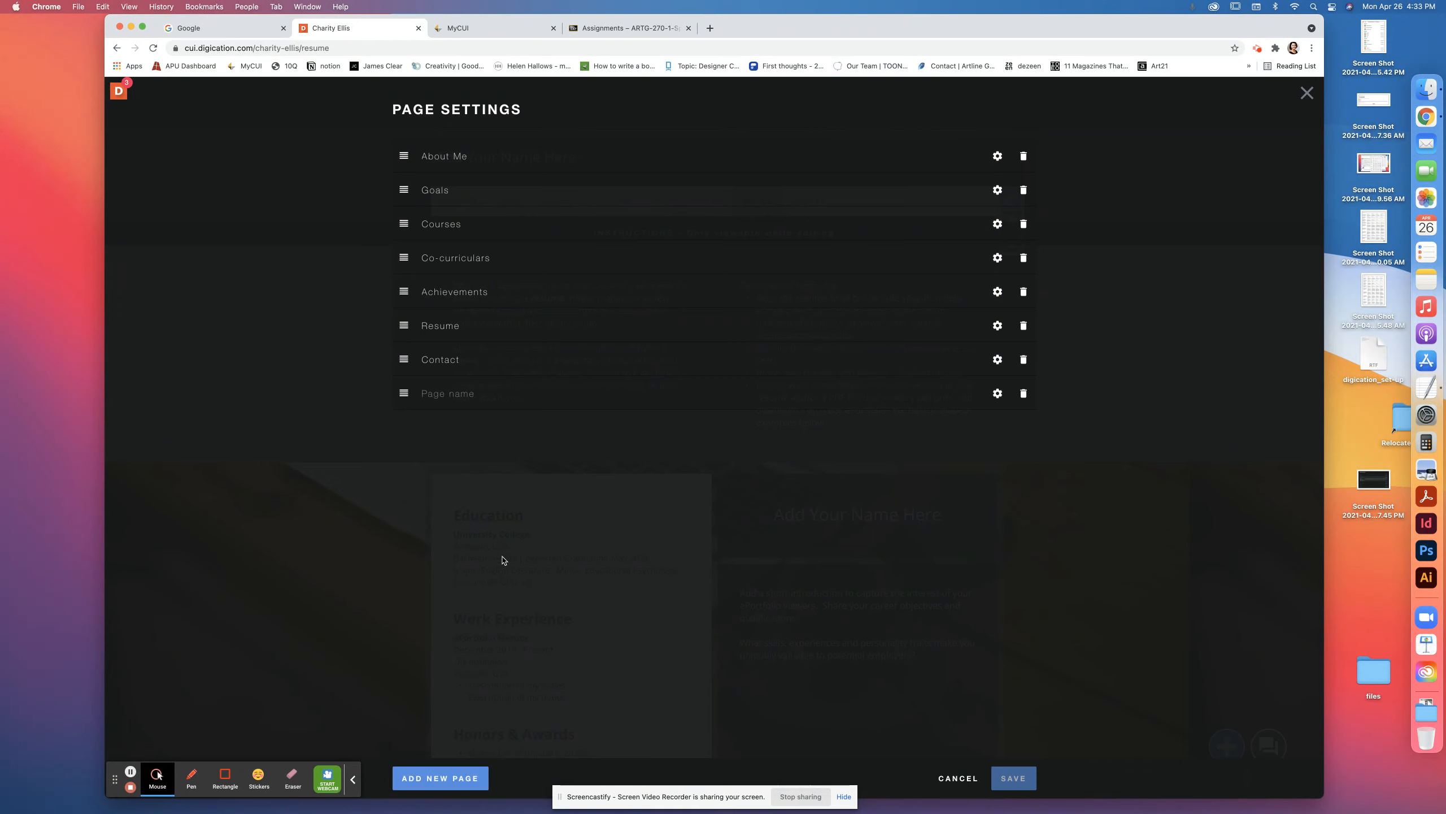
{"action": "type", "text": "M"}
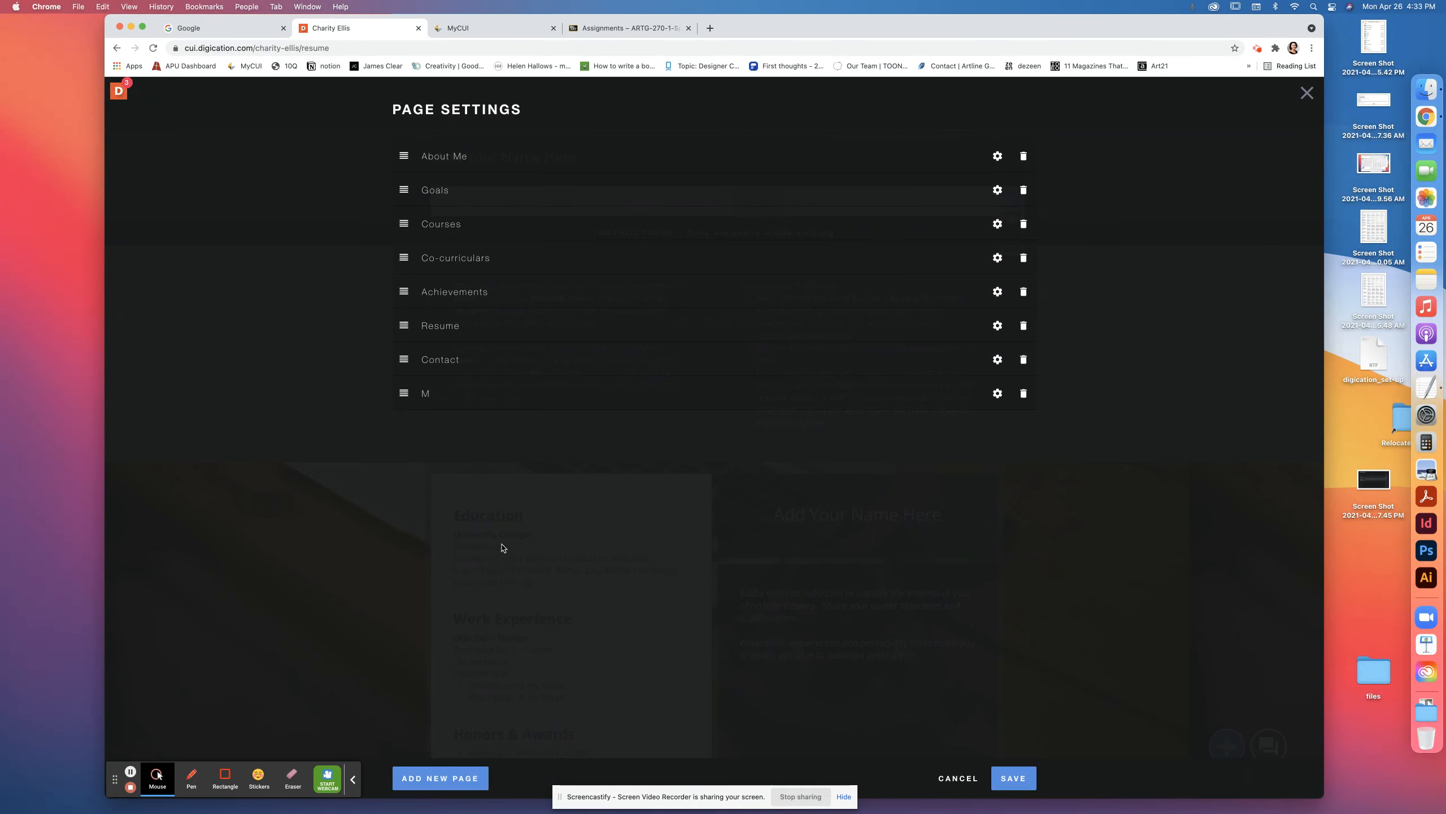
{"action": "type", "text": "y Work"}
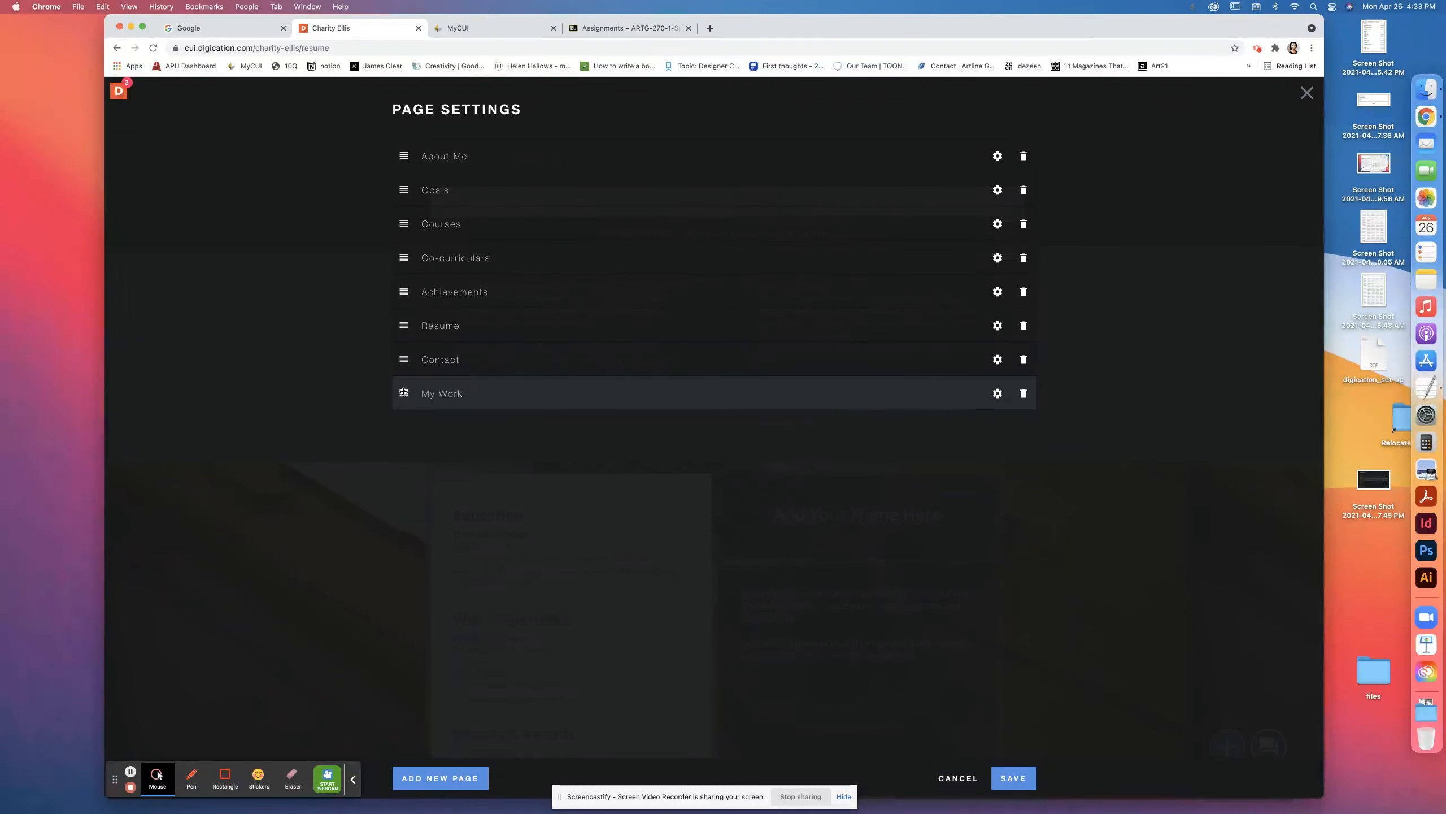
{"action": "left_click_drag", "start_coordinate": [403, 394], "coordinate": [404, 197]}
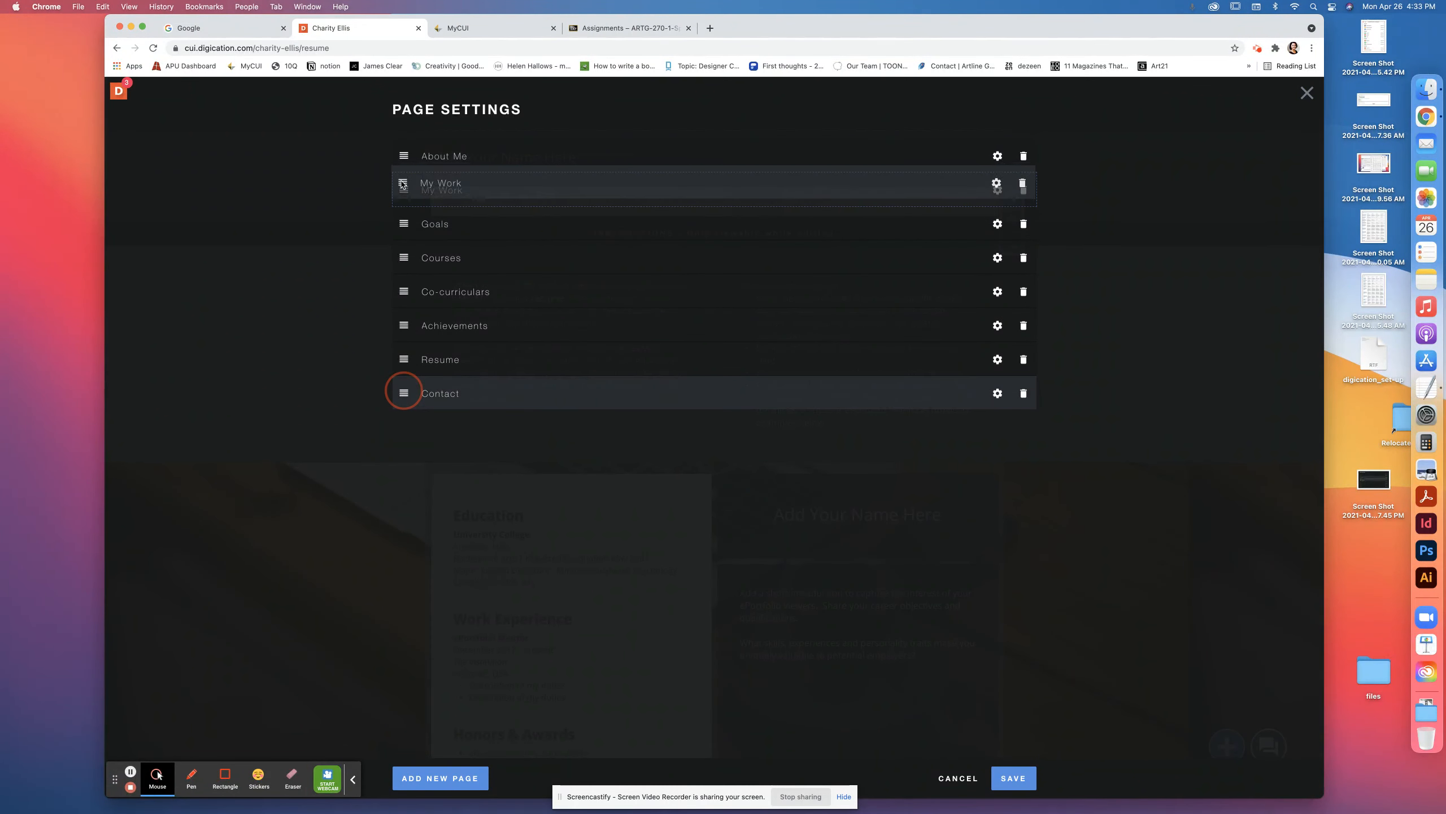
Drop My Work right after About Me and save the page order.
{"action": "left_click_drag", "start_coordinate": [404, 198], "coordinate": [404, 192]}
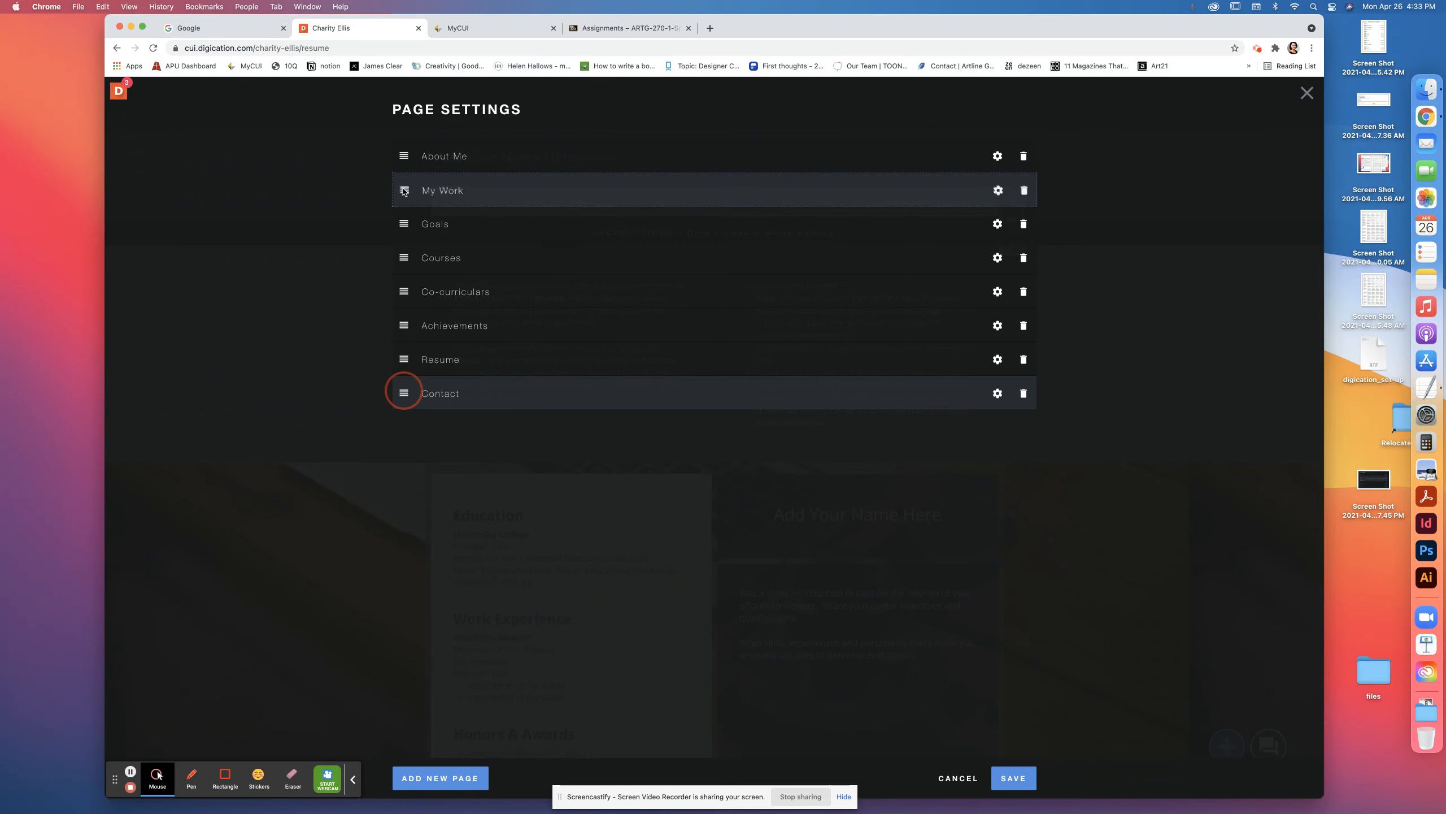
{"action": "left_click", "coordinate": [405, 191]}
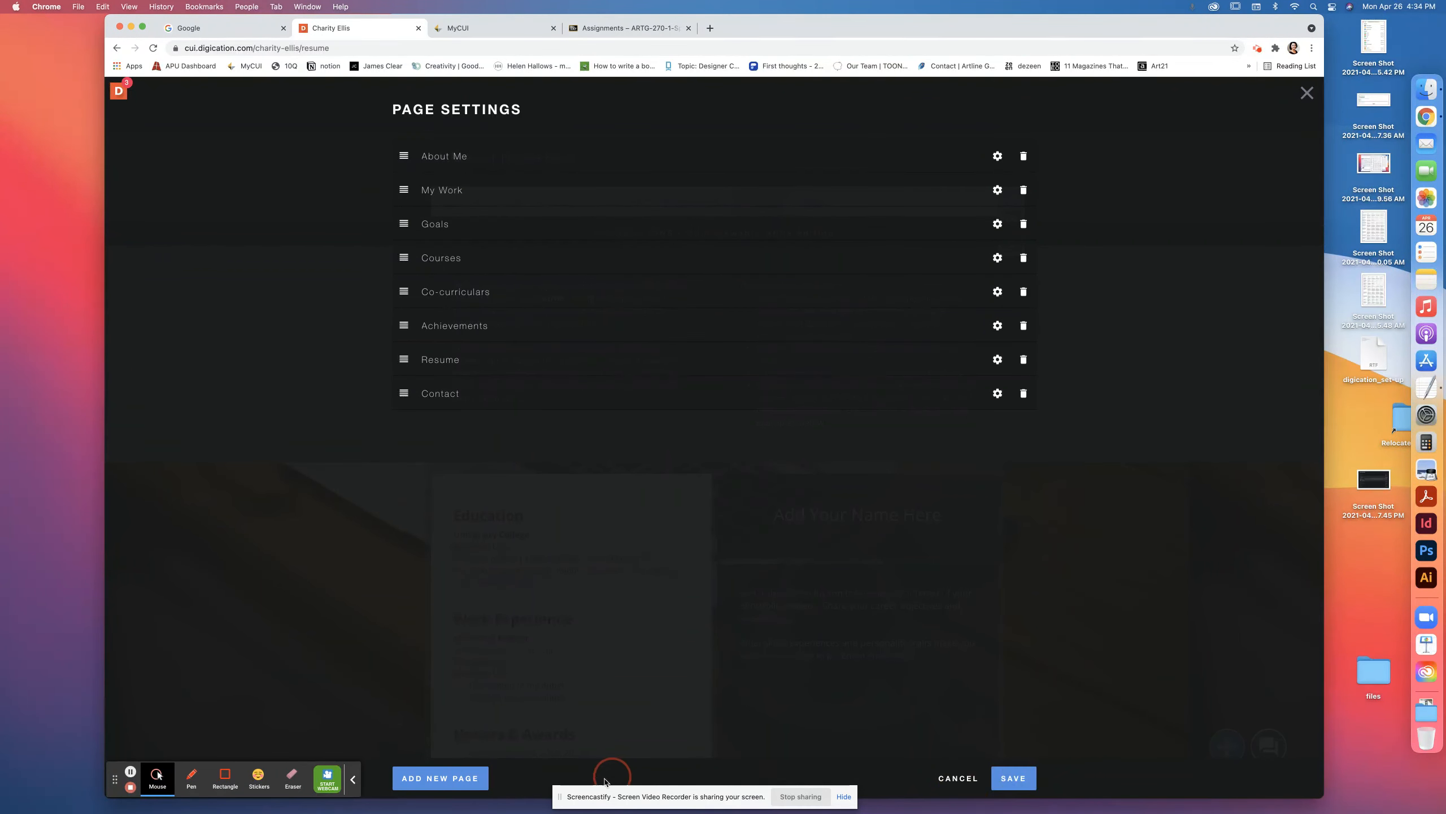
{"action": "left_click", "coordinate": [1031, 781]}
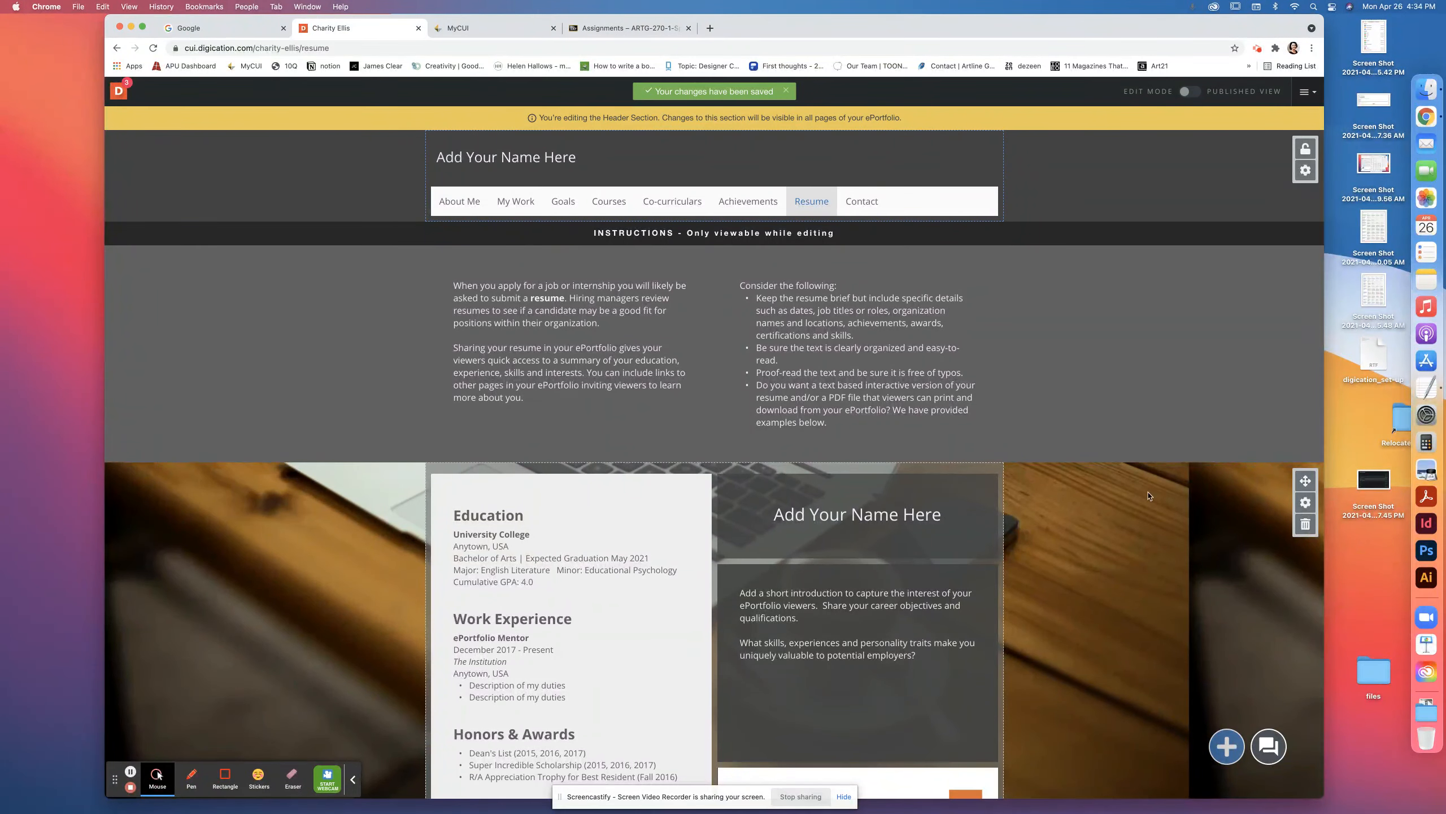
Open the empty My Work page from the navigation bar.
{"action": "left_click", "coordinate": [510, 204]}
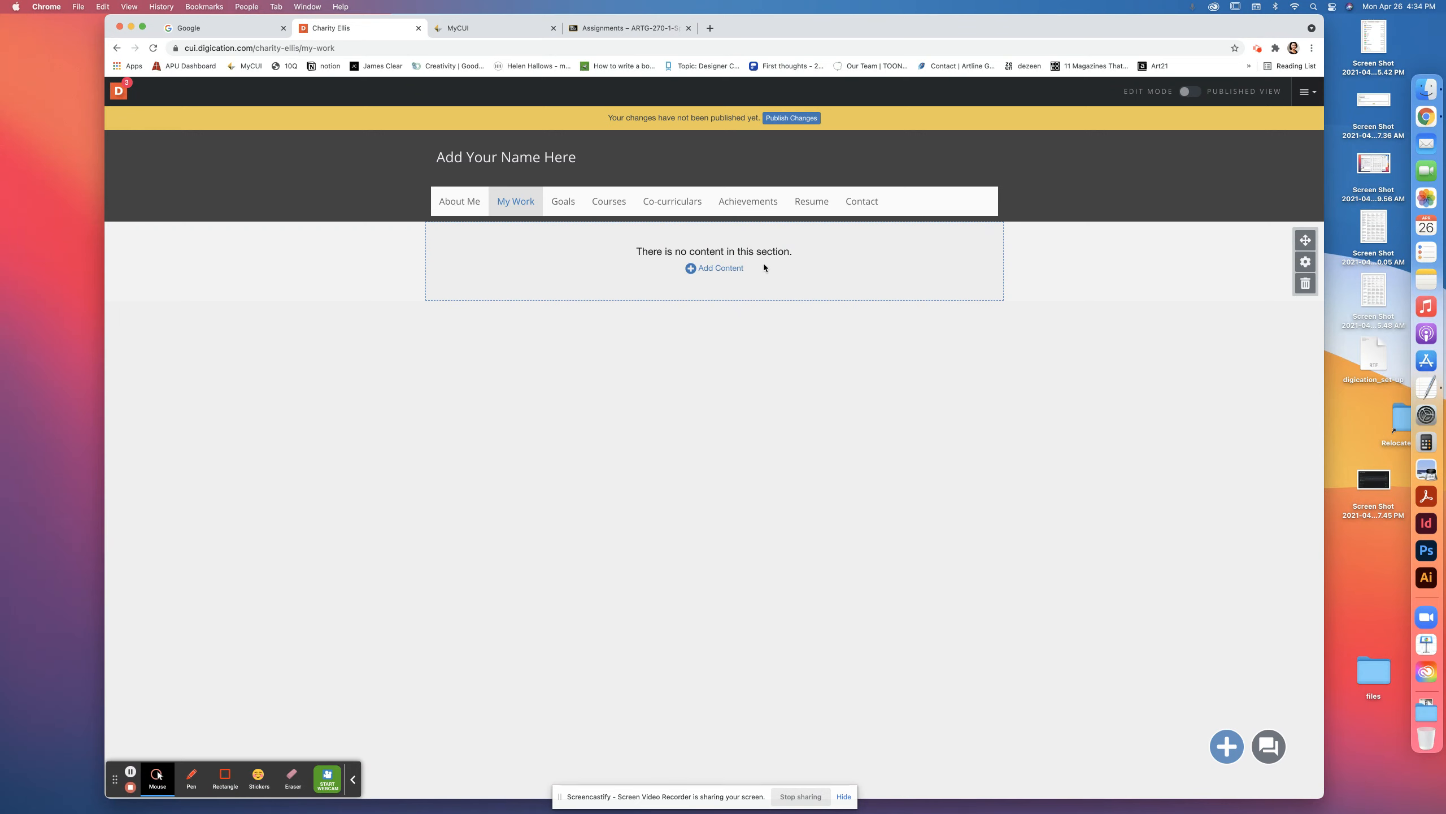
{"action": "left_click", "coordinate": [724, 267]}
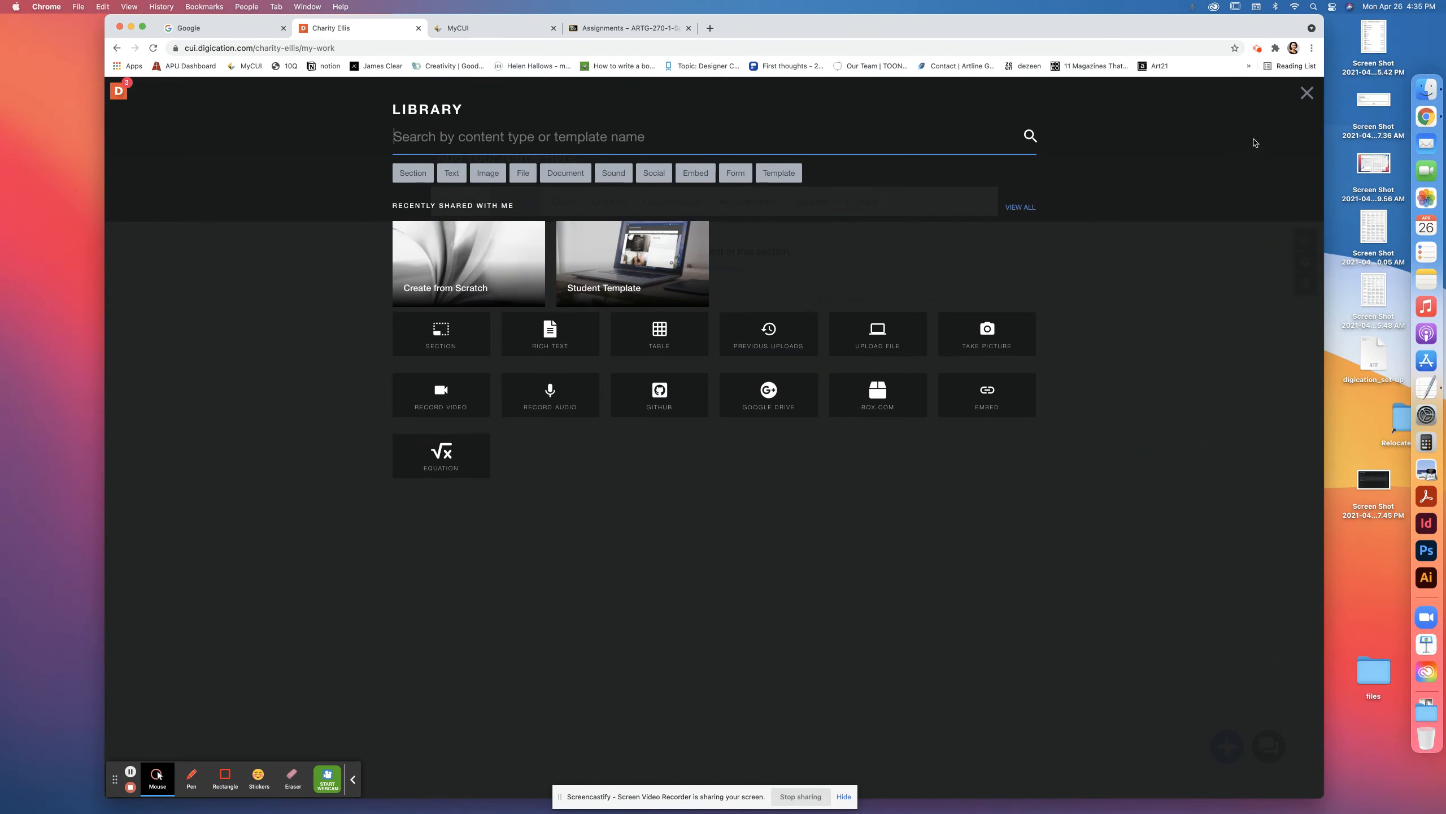
{"action": "left_click", "coordinate": [1308, 94]}
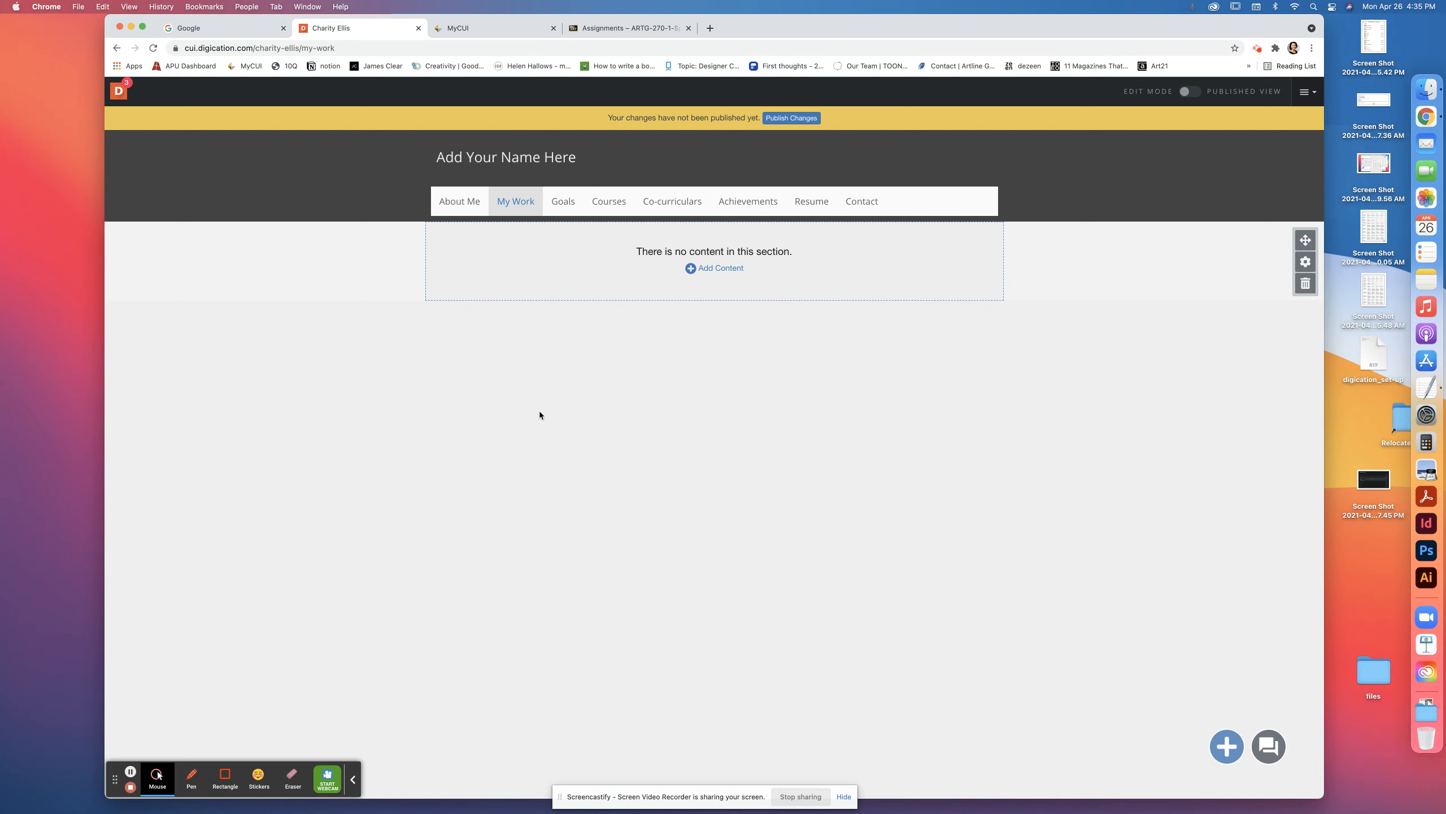